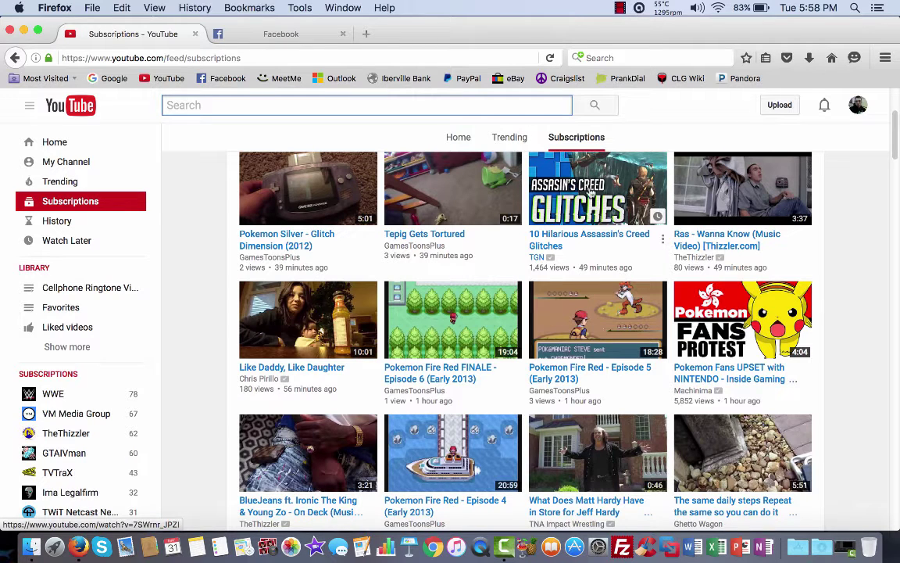
# Bring Camtasia 2 forward, then view and close its About window showing version 2.10.5
pyautogui.click(508, 547)
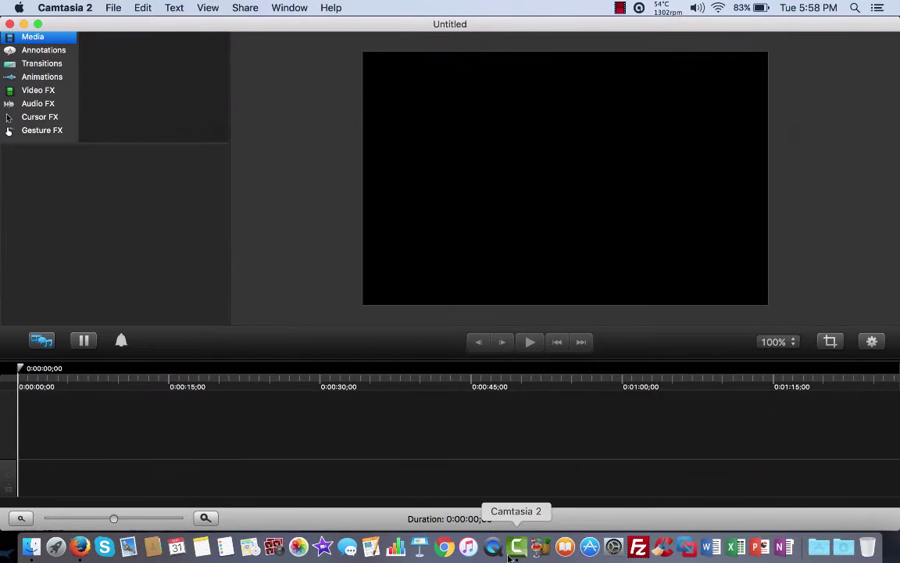
pyautogui.click(65, 7)
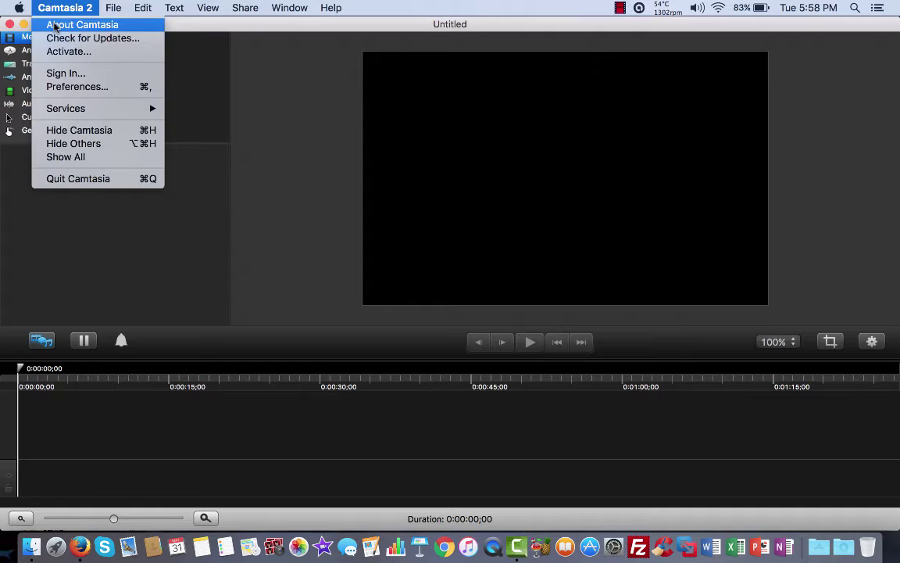
pyautogui.click(54, 26)
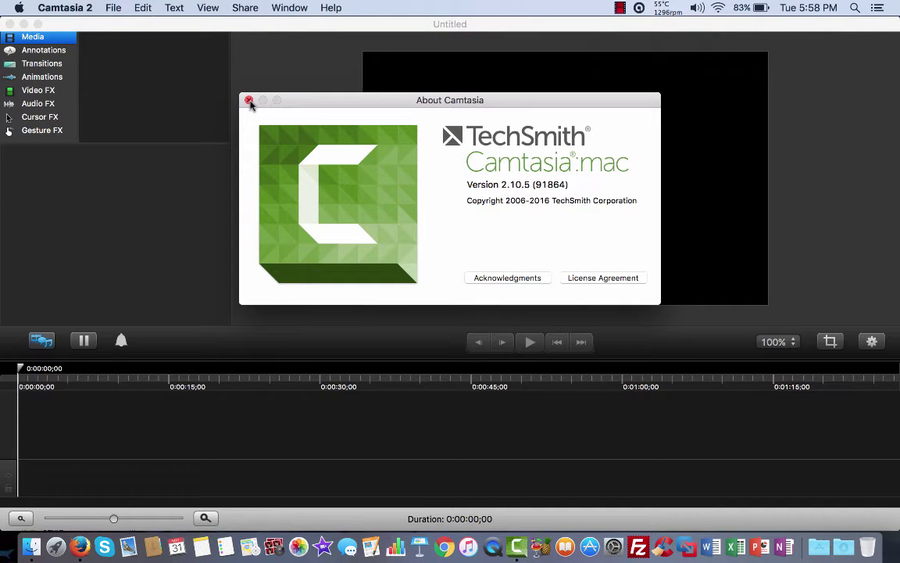
pyautogui.click(249, 100)
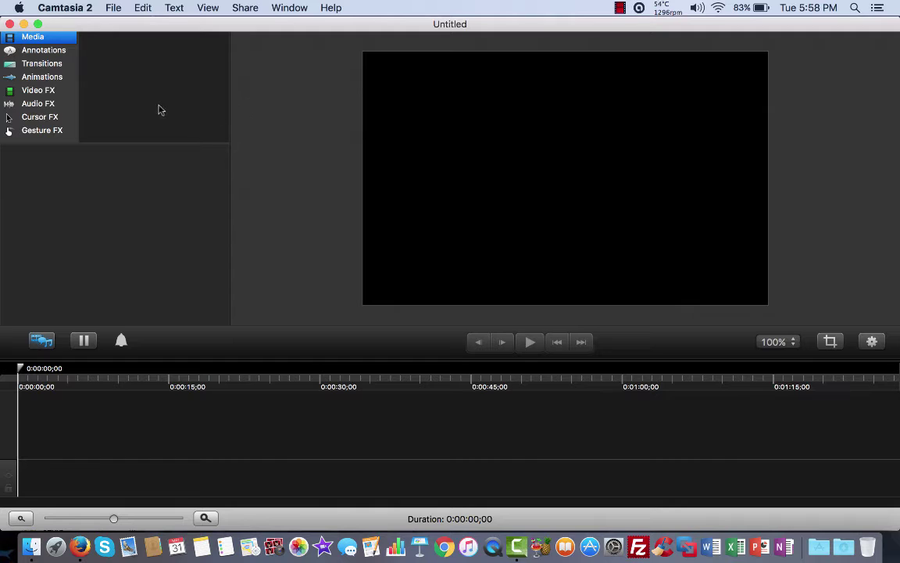
# Minimize the Camtasia project window to reveal Firefox's YouTube subscriptions page
pyautogui.click(23, 24)
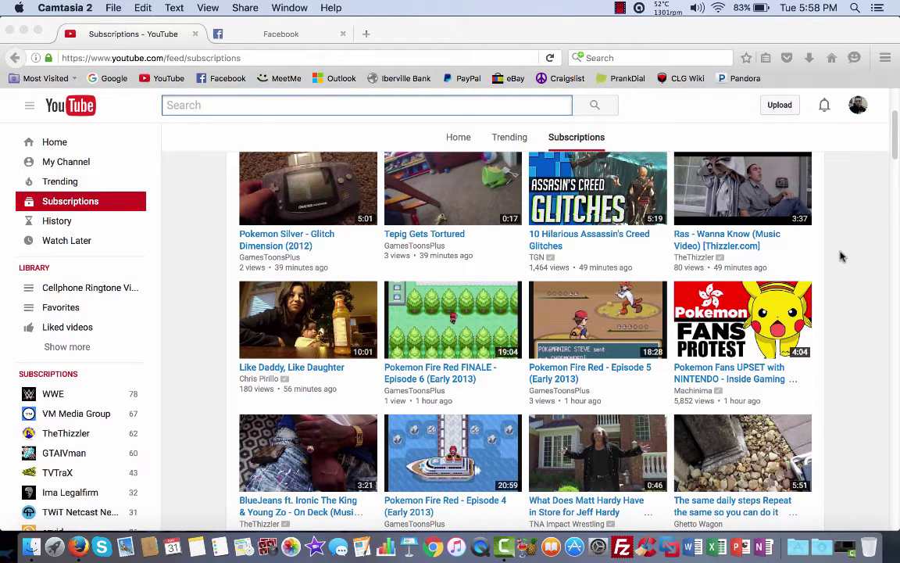
# Take VMware Fusion's custom virtual machine setup to the operating-system choice, then quit Fusion
pyautogui.click(673, 550)
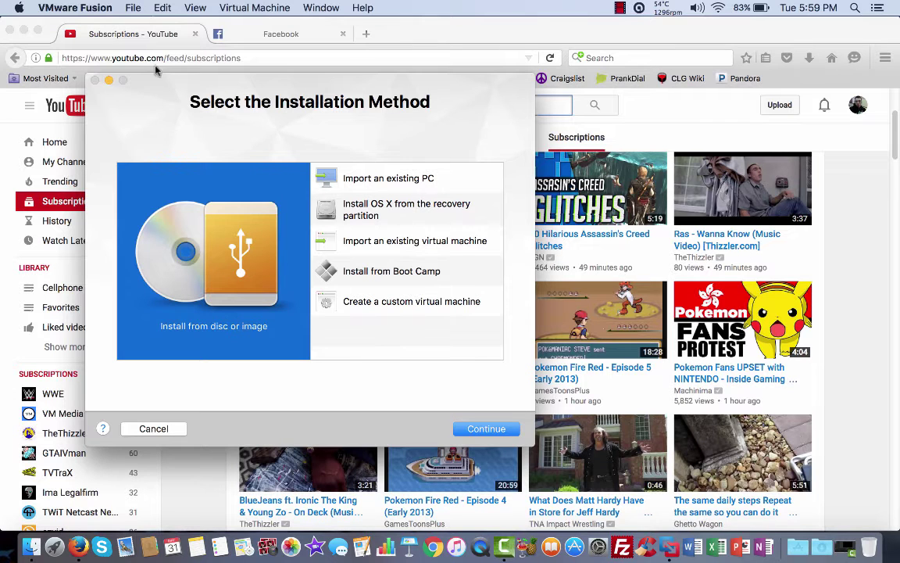
pyautogui.click(375, 300)
pyautogui.click(479, 429)
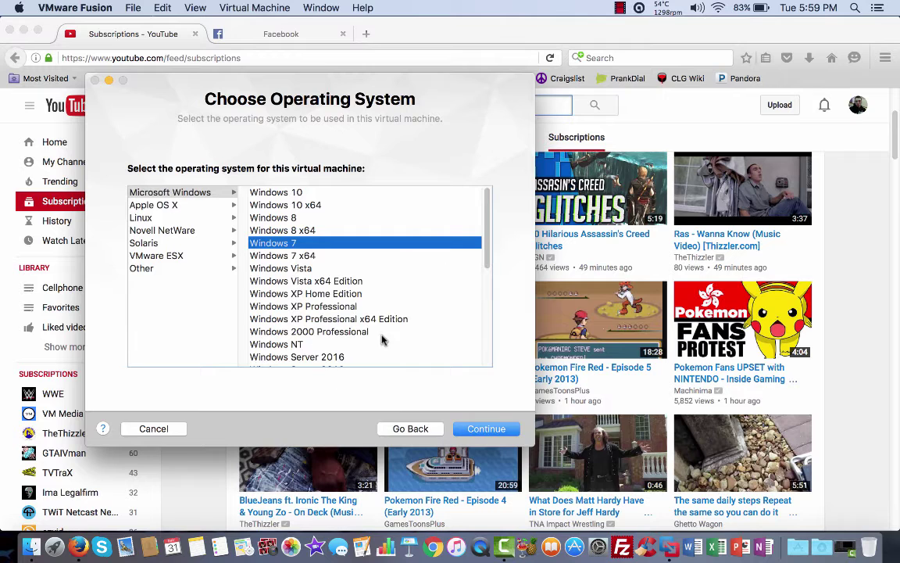
pyautogui.scroll(-5, 344, 304)
pyautogui.scroll(-3, 383, 340)
pyautogui.scroll(8, 382, 340)
pyautogui.click(75, 8)
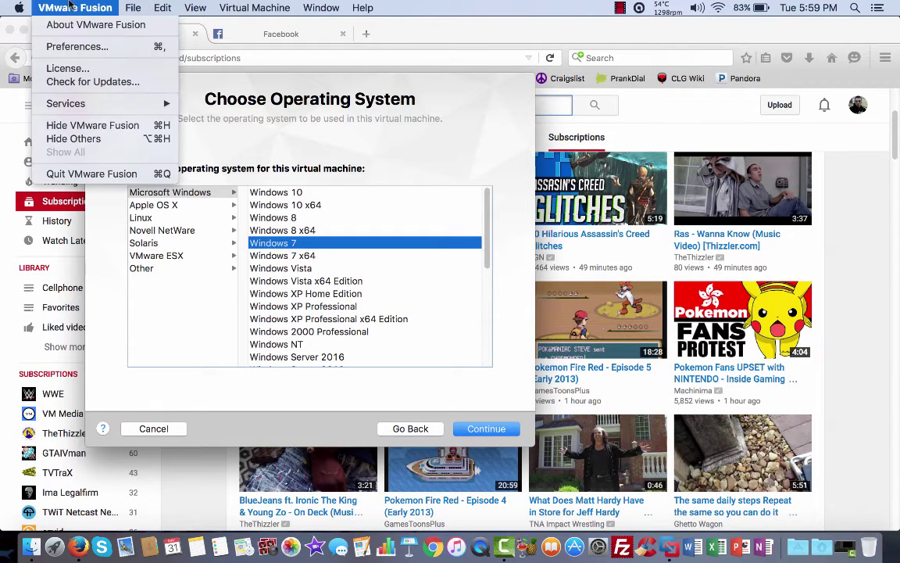
pyautogui.click(105, 178)
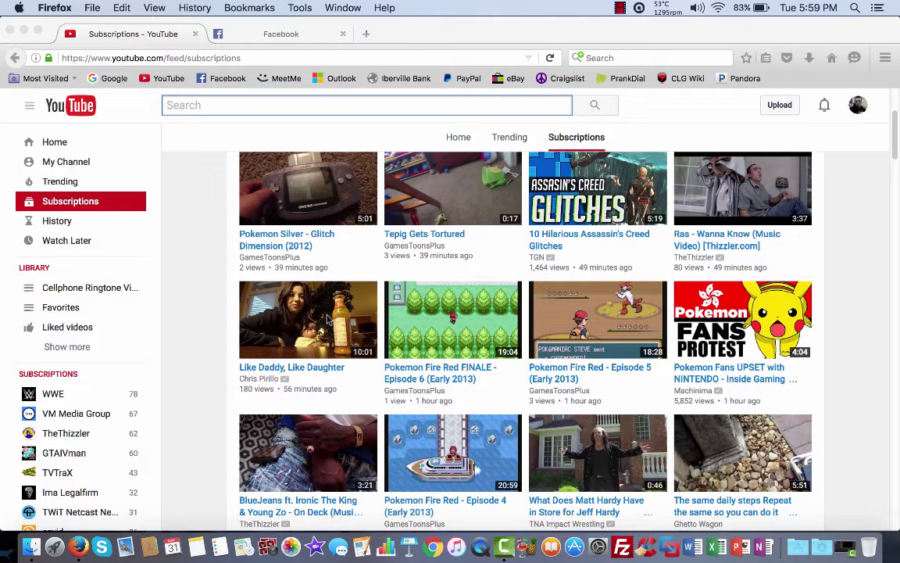
pyautogui.click(55, 8)
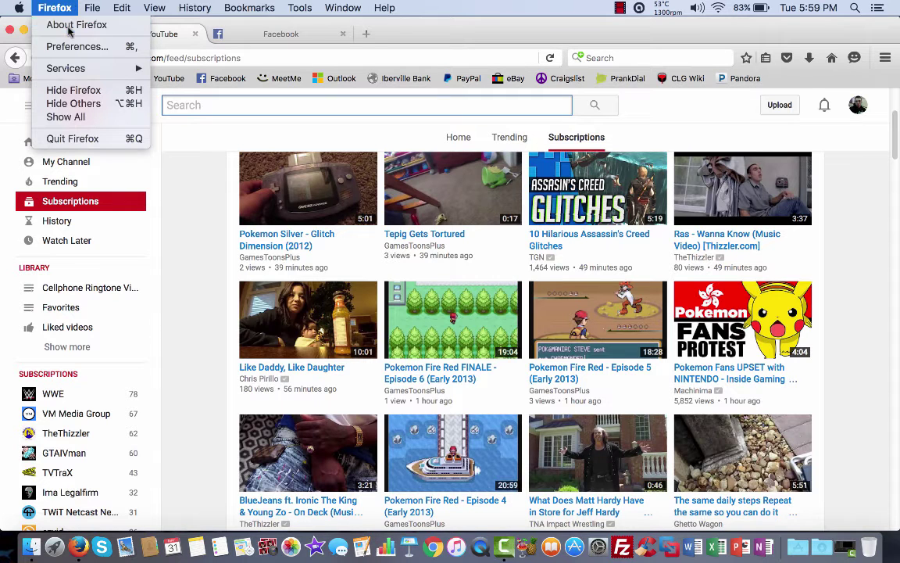
pyautogui.click(76, 24)
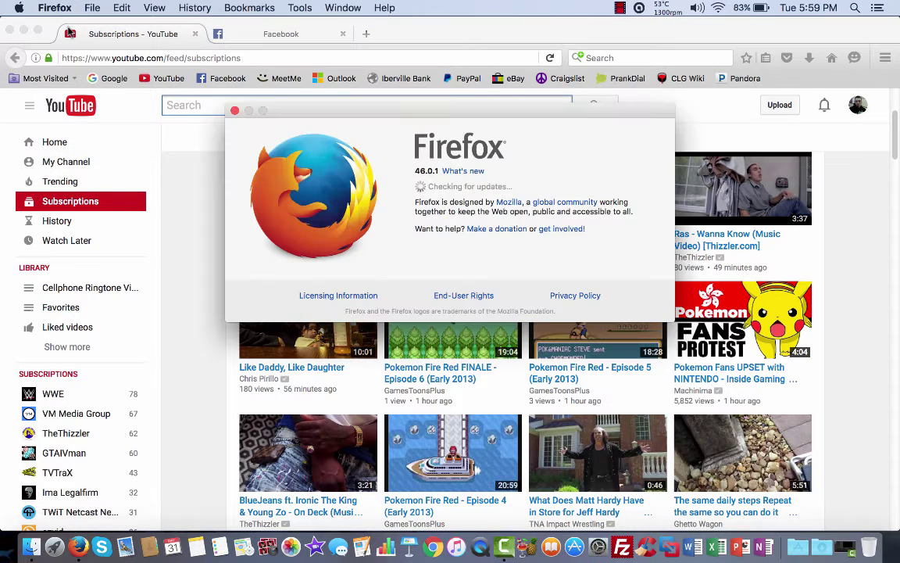
pyautogui.click(234, 111)
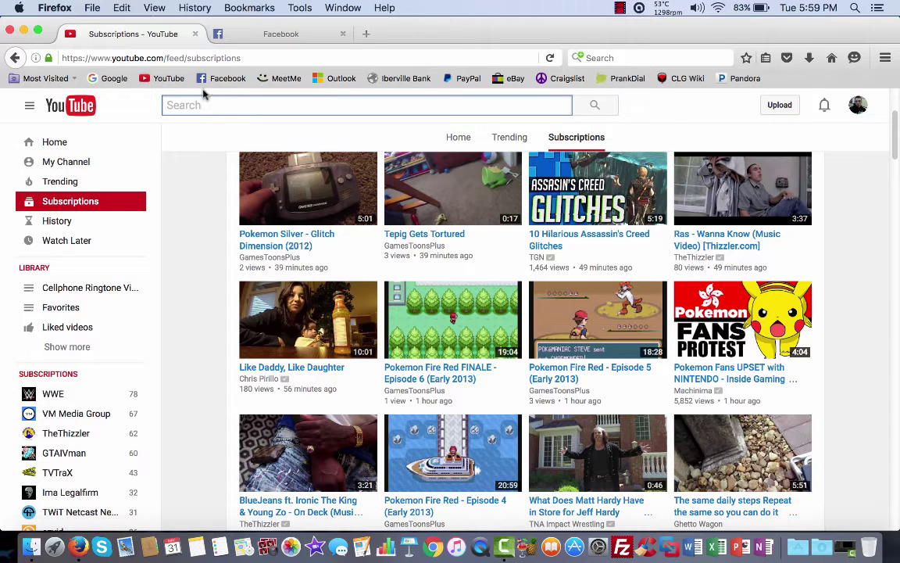
# View and close About This Mac, then show the recorder's stop and pause options
pyautogui.click(20, 7)
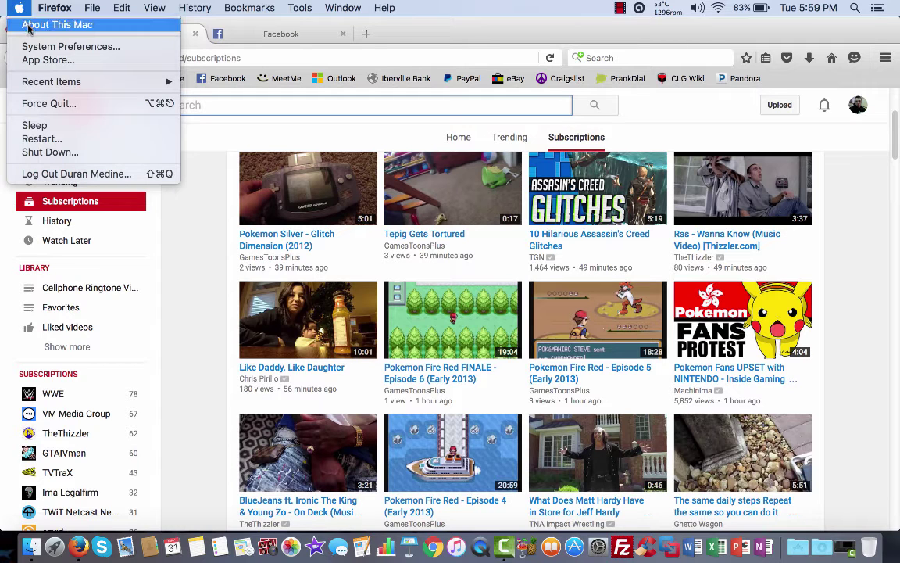
pyautogui.click(29, 25)
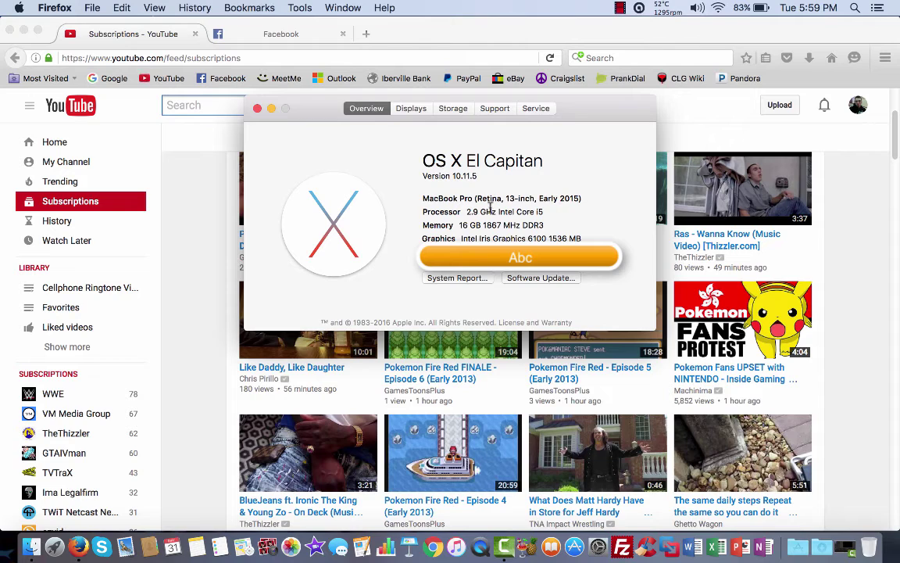
pyautogui.click(258, 109)
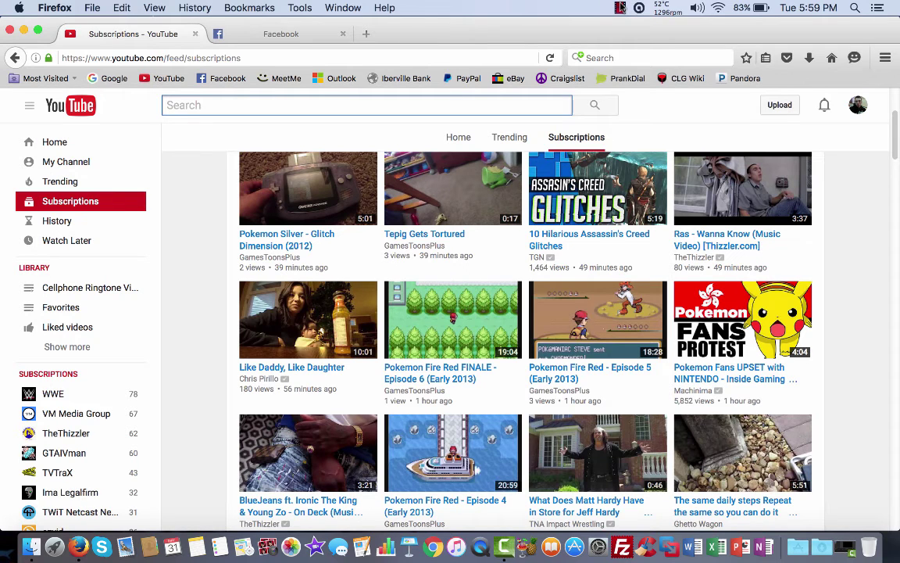
pyautogui.click(620, 7)
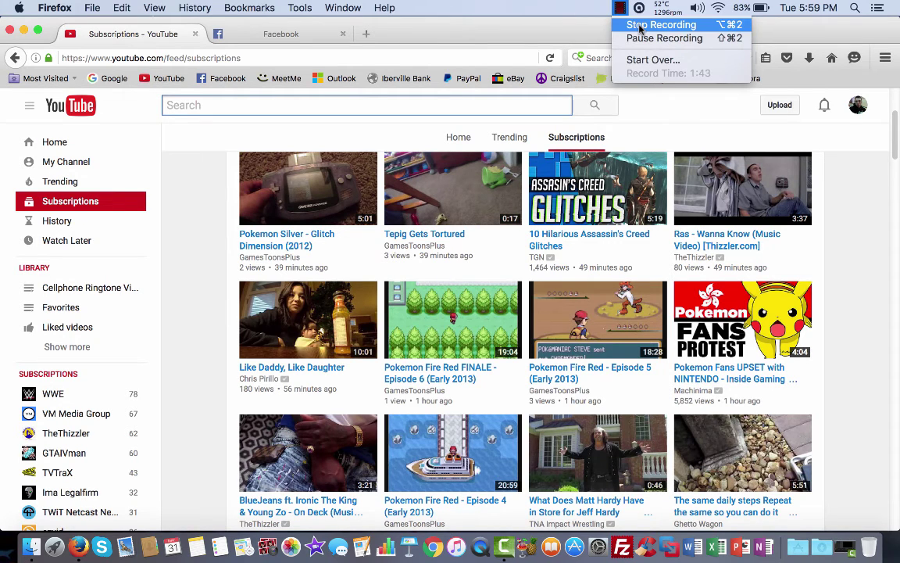